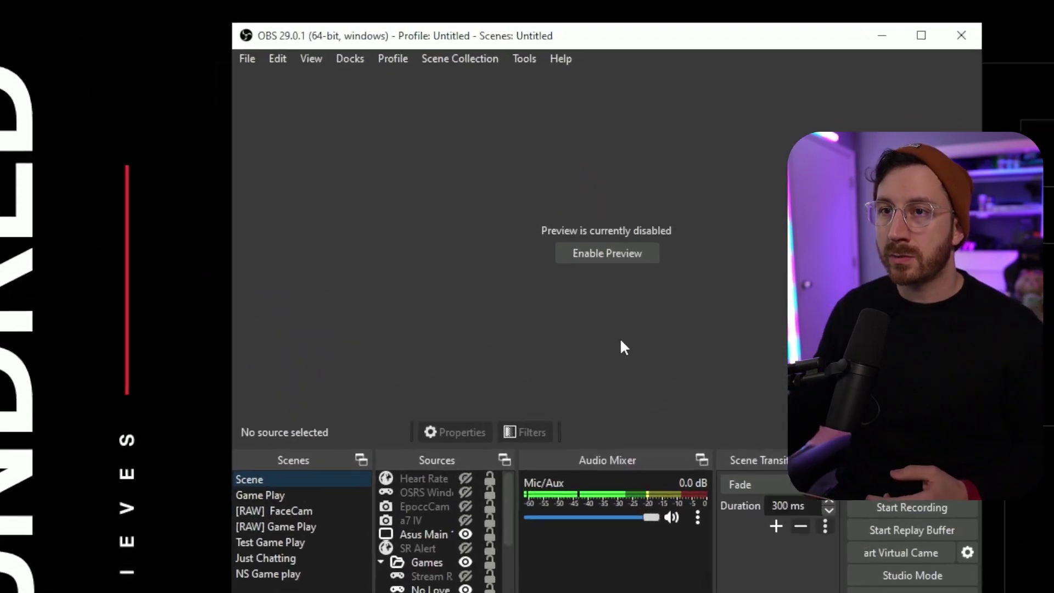
Open OBS Studio's Settings window from the File menu
{"action": "left_click", "coordinate": [247, 58]}
{"action": "left_click", "coordinate": [276, 131]}
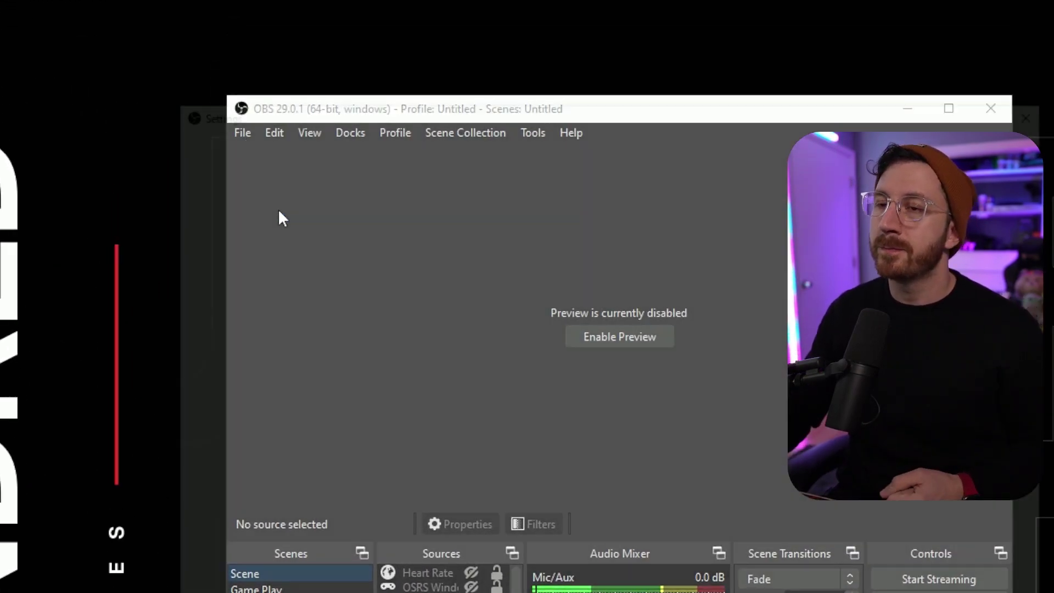
Show the Stream page and confirm Twitch in the Service list
{"action": "left_click", "coordinate": [245, 177]}
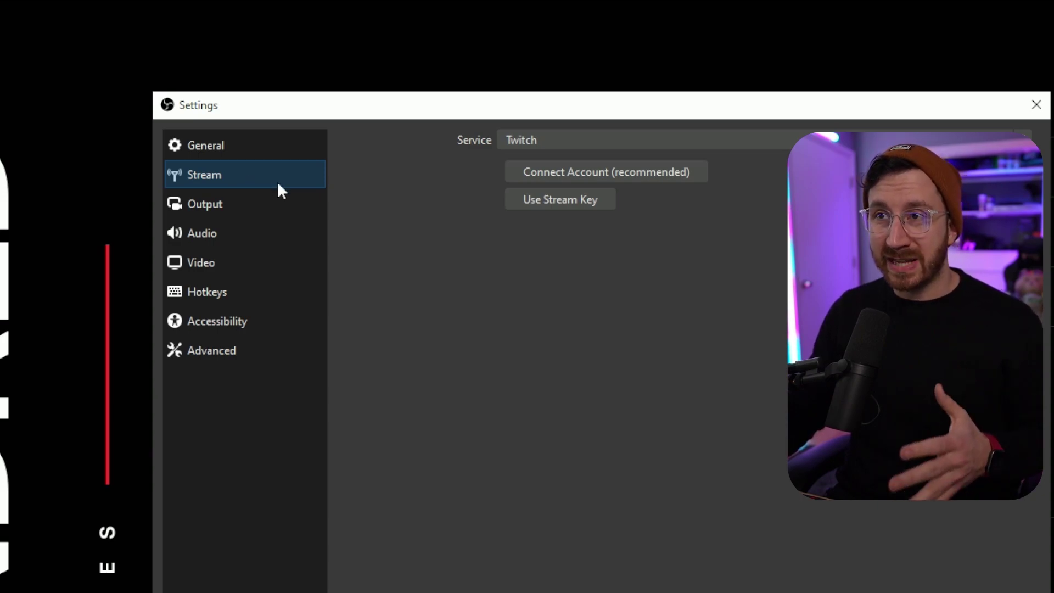
{"action": "left_click", "coordinate": [516, 141]}
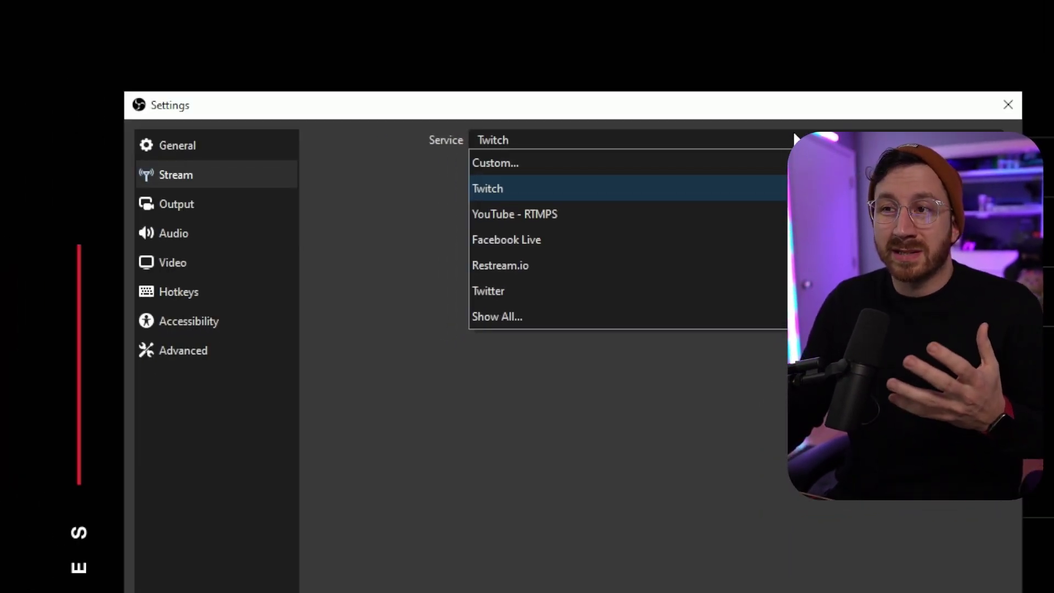
{"action": "left_click", "coordinate": [794, 138]}
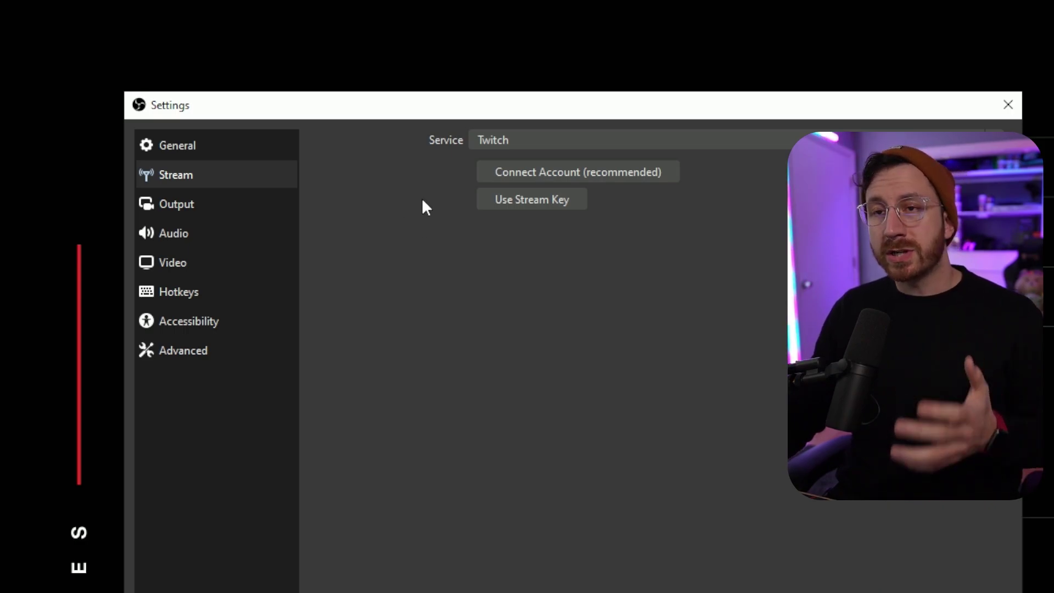
Show the Output page and pick Advanced as the output mode
{"action": "left_click", "coordinate": [245, 206]}
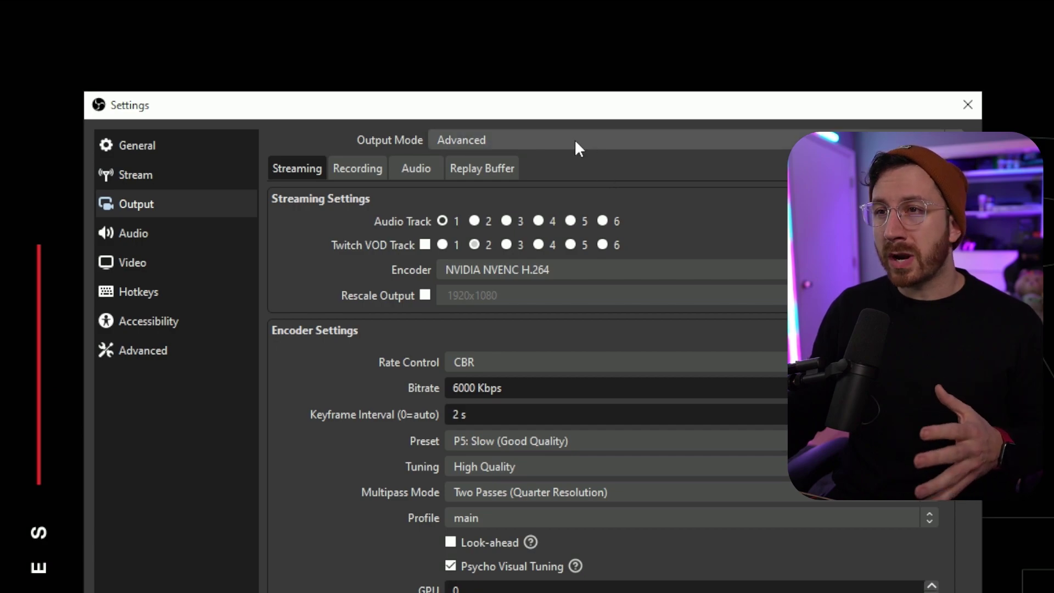
{"action": "left_click", "coordinate": [498, 140]}
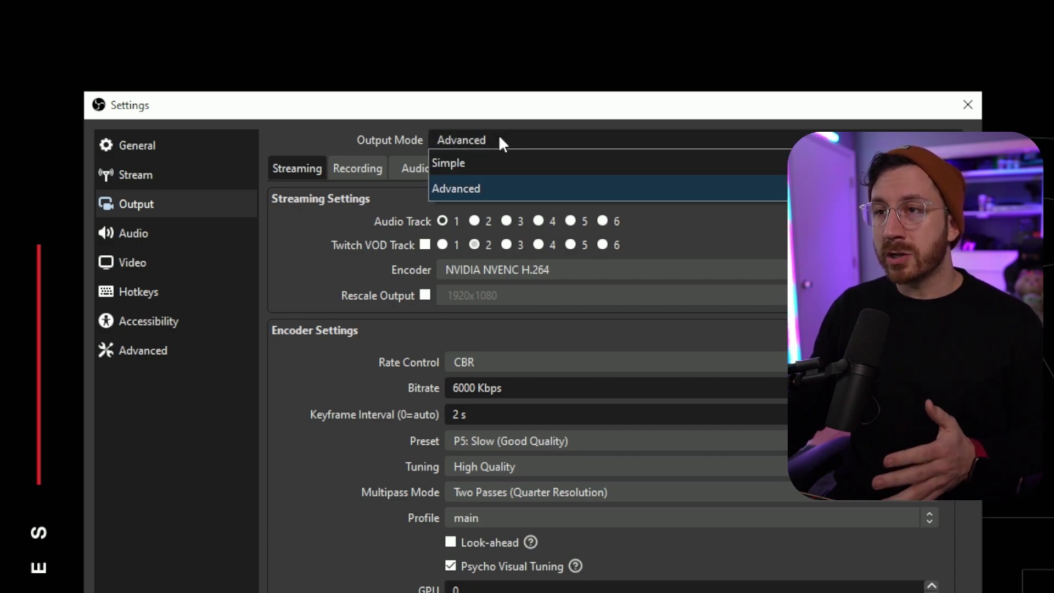
{"action": "left_click", "coordinate": [490, 189]}
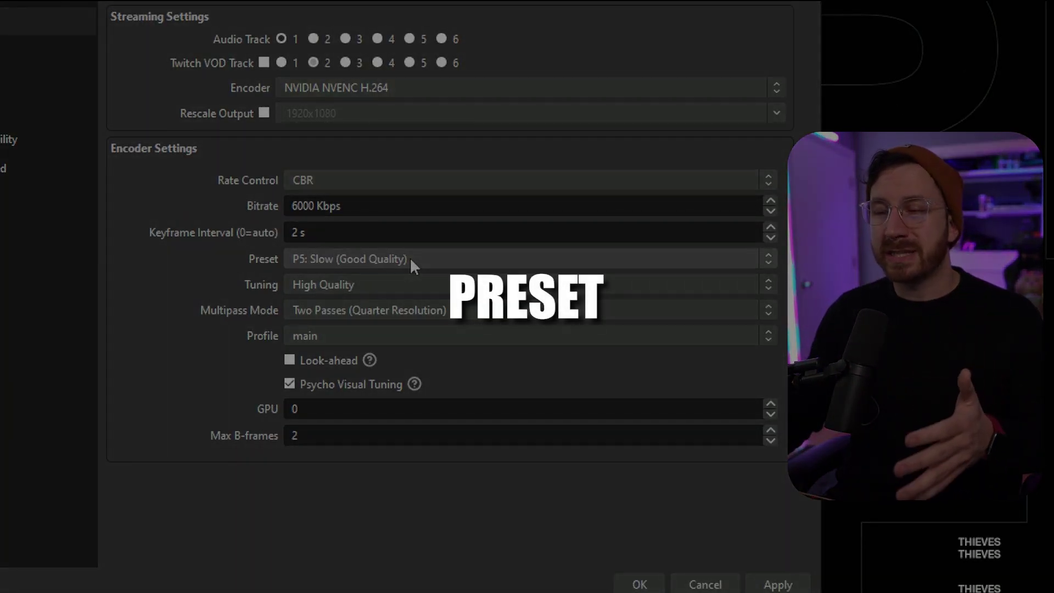
{"action": "left_click", "coordinate": [409, 257]}
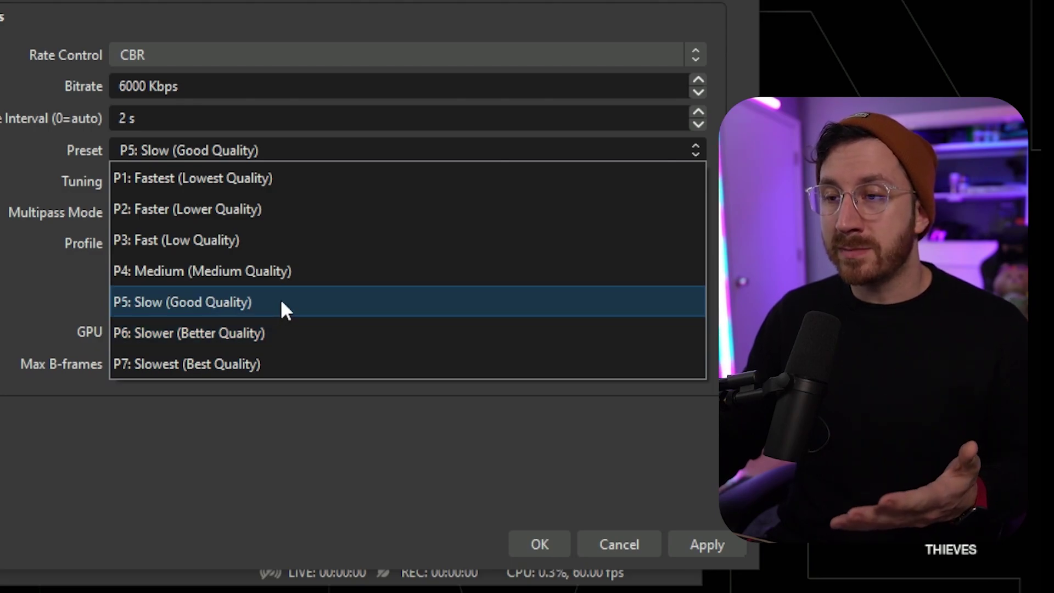
{"action": "left_click", "coordinate": [281, 301]}
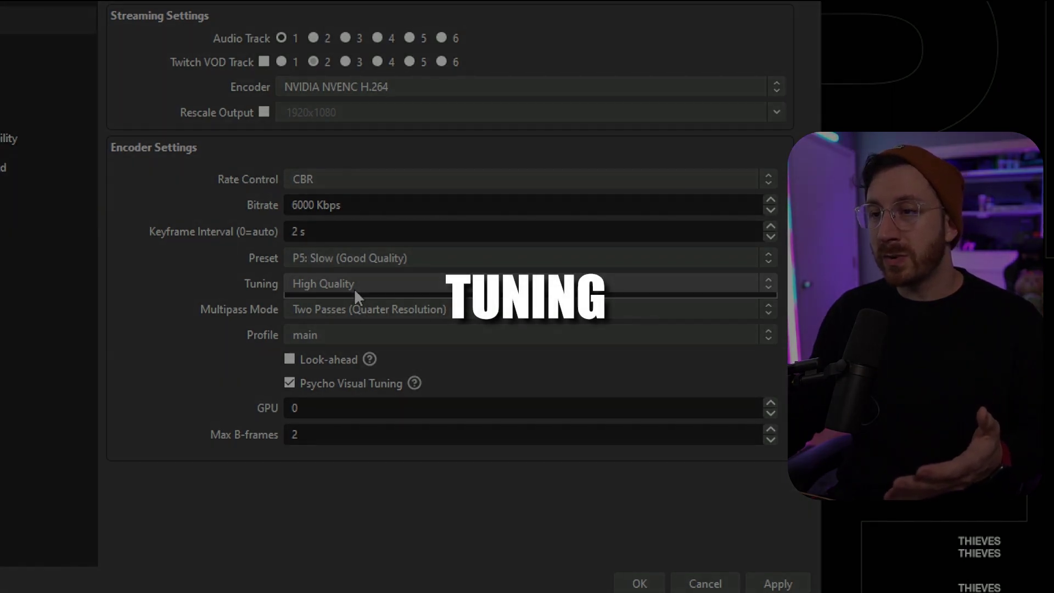
{"action": "left_click", "coordinate": [200, 270]}
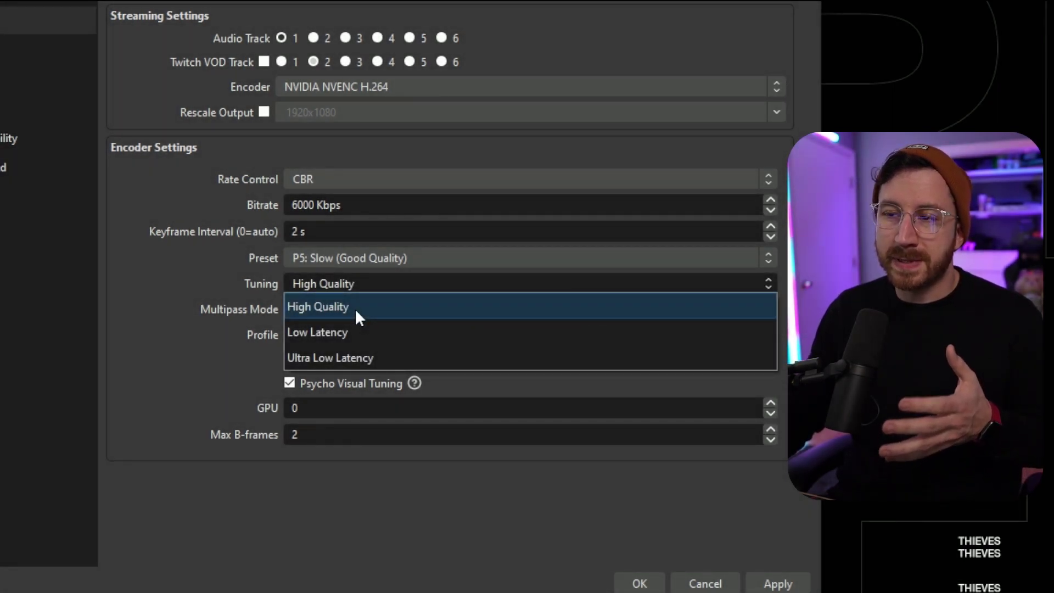
{"action": "left_click", "coordinate": [354, 308]}
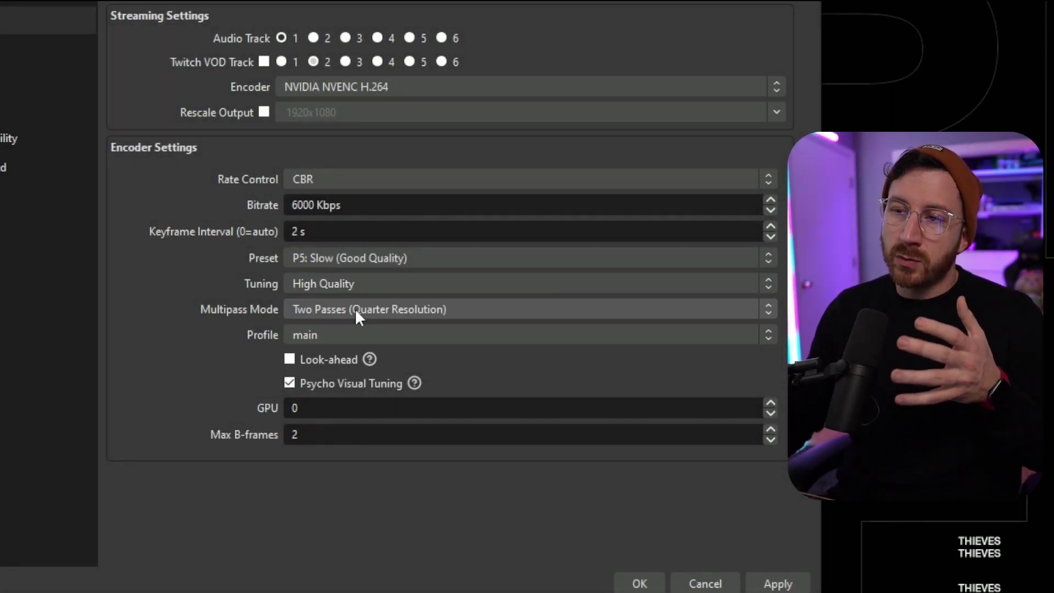
{"action": "left_click", "coordinate": [354, 288]}
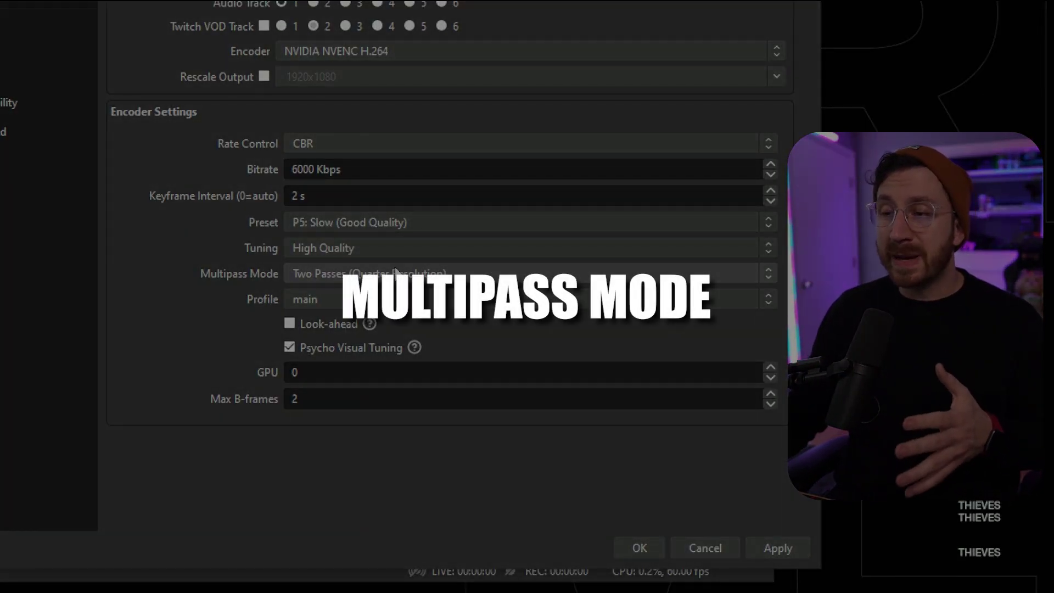
Keep Two Passes (Quarter Resolution) multipass and set the NVENC profile to high
{"action": "left_click", "coordinate": [395, 271]}
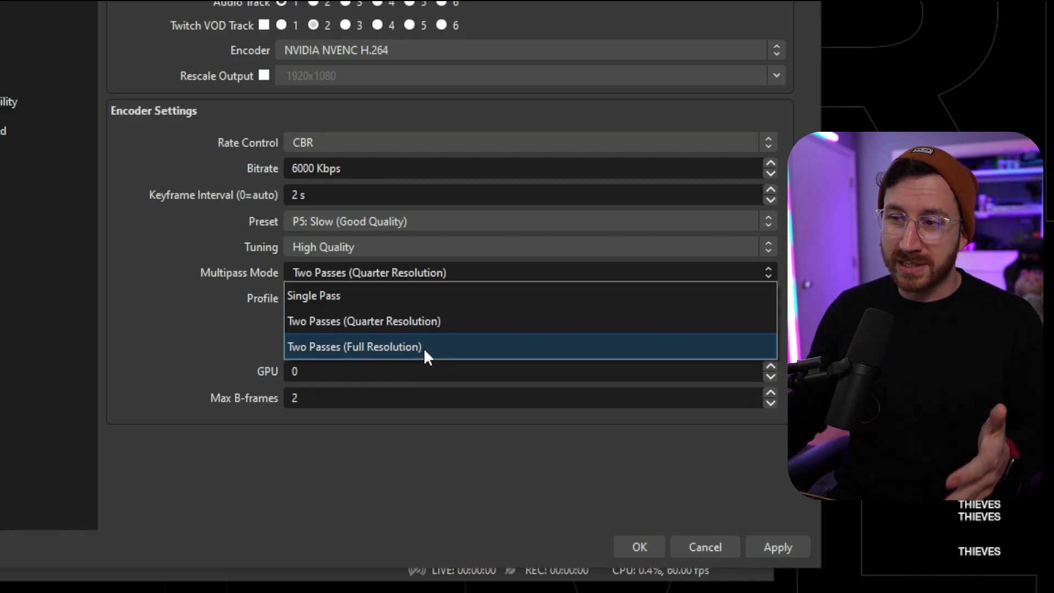
{"action": "left_click", "coordinate": [437, 323]}
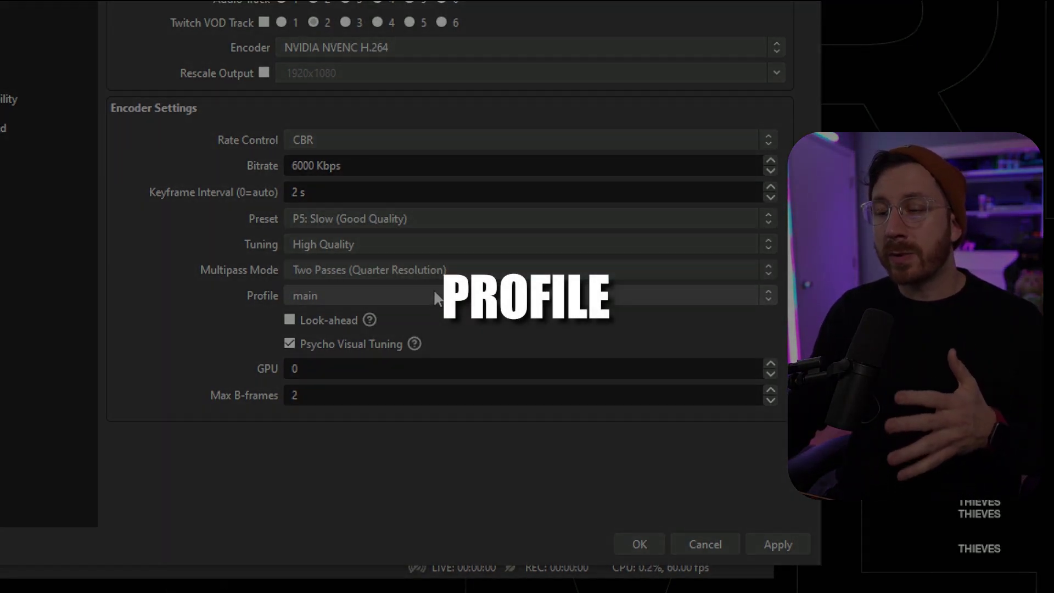
{"action": "left_click", "coordinate": [434, 296]}
{"action": "left_click", "coordinate": [390, 320]}
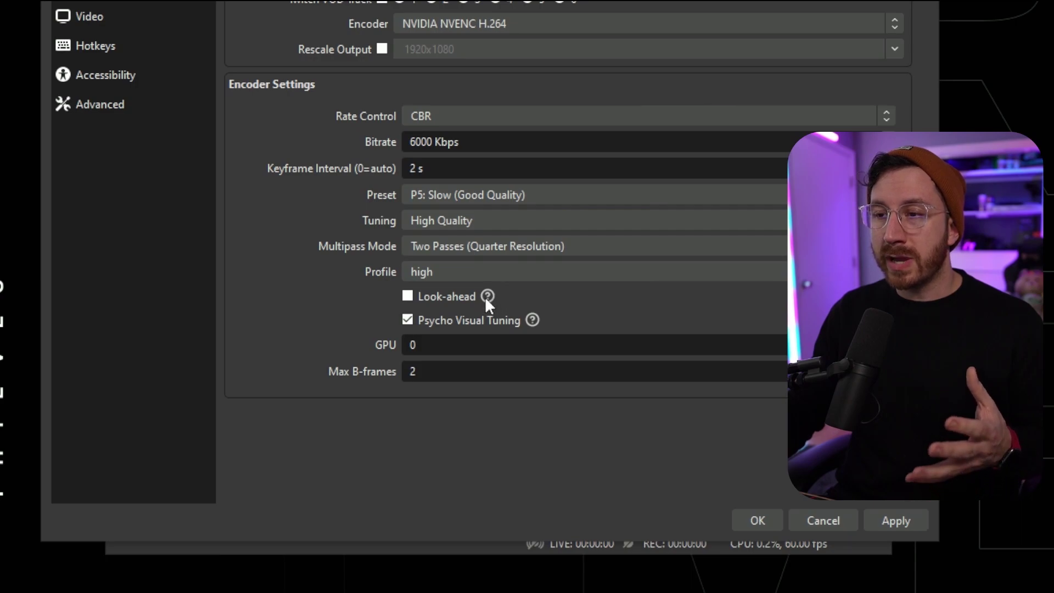
{"action": "mouse_move", "coordinate": [487, 299]}
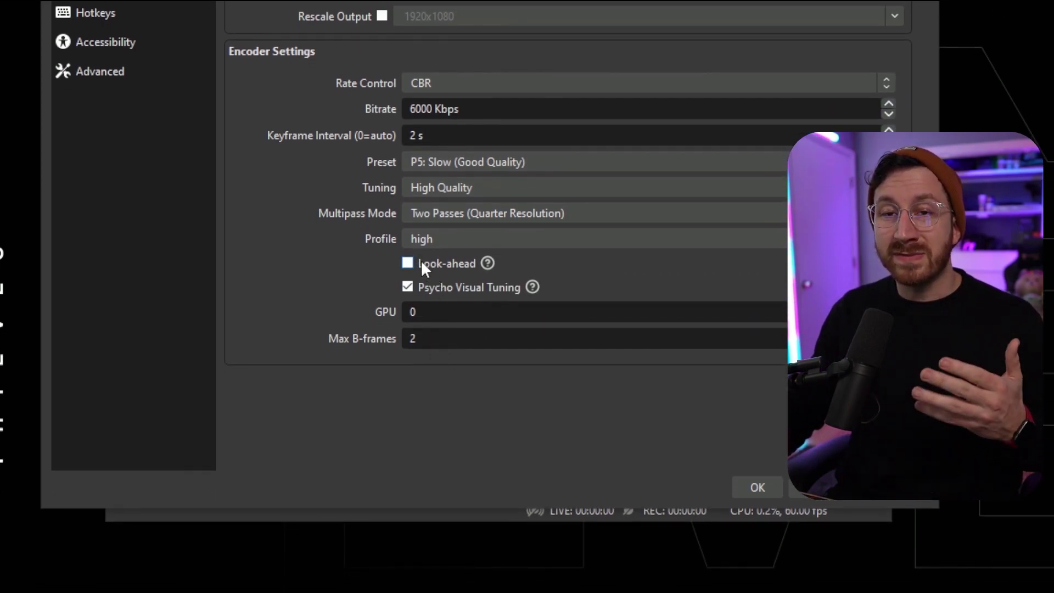
{"action": "mouse_move", "coordinate": [462, 291]}
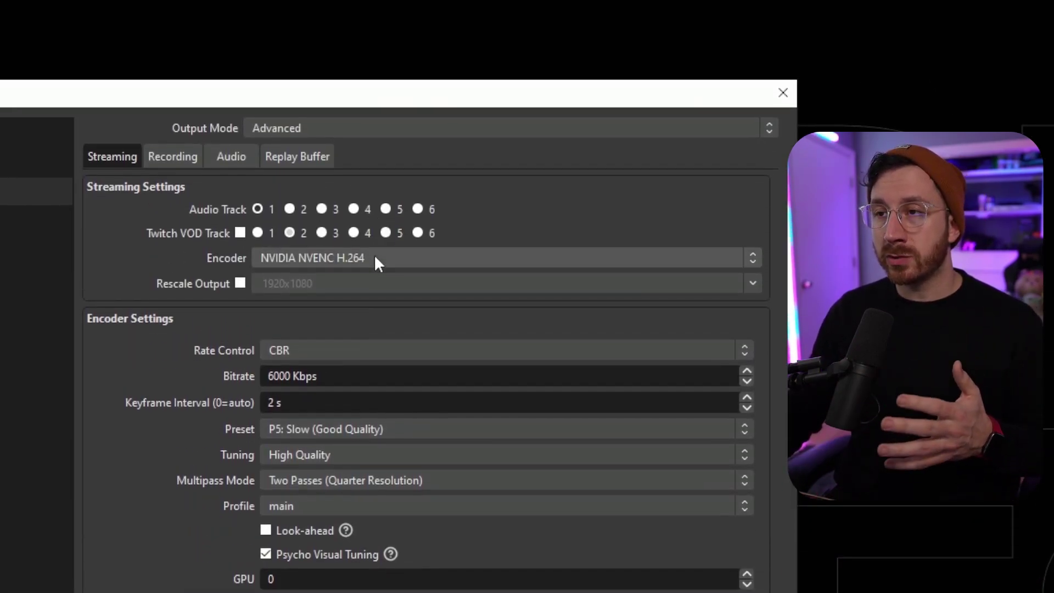
Switch the streaming encoder to x264 with 6000 Kbps bitrate and 2 s keyframe interval
{"action": "left_click", "coordinate": [374, 149]}
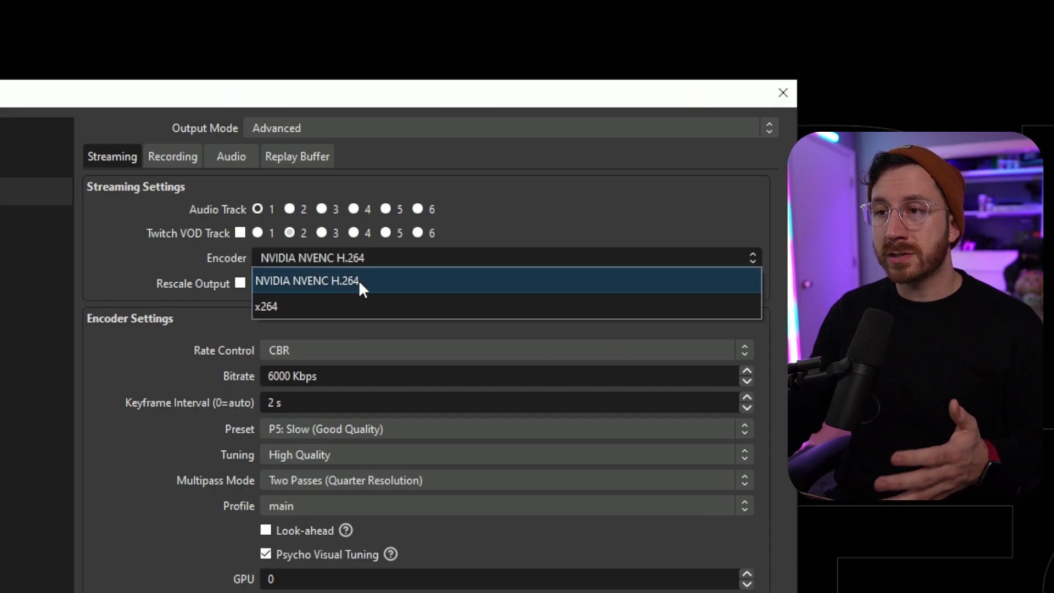
{"action": "left_click", "coordinate": [335, 307]}
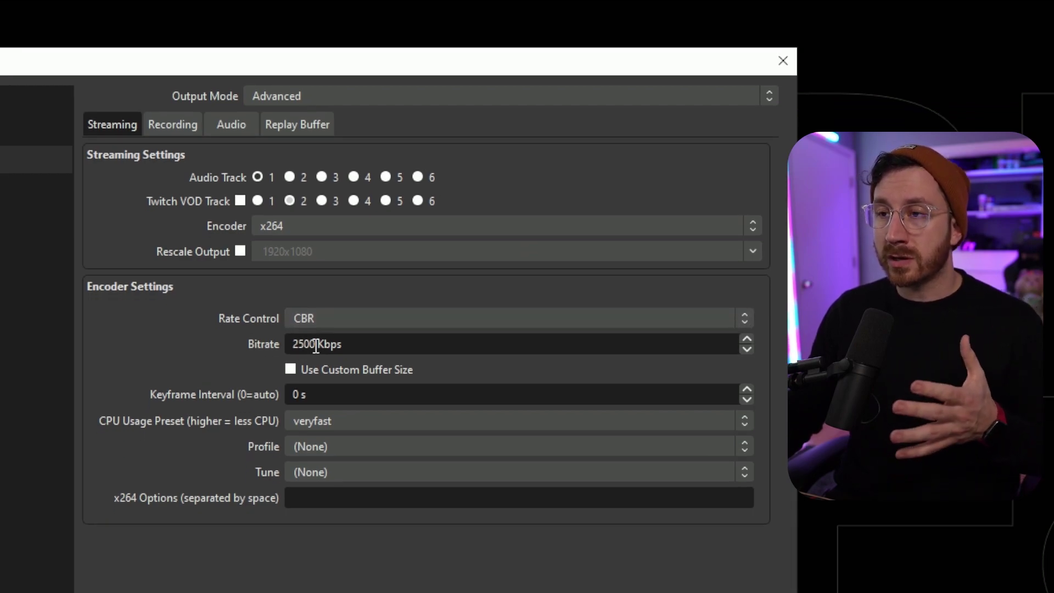
{"action": "left_click_drag", "start_coordinate": [316, 373], "coordinate": [279, 375]}
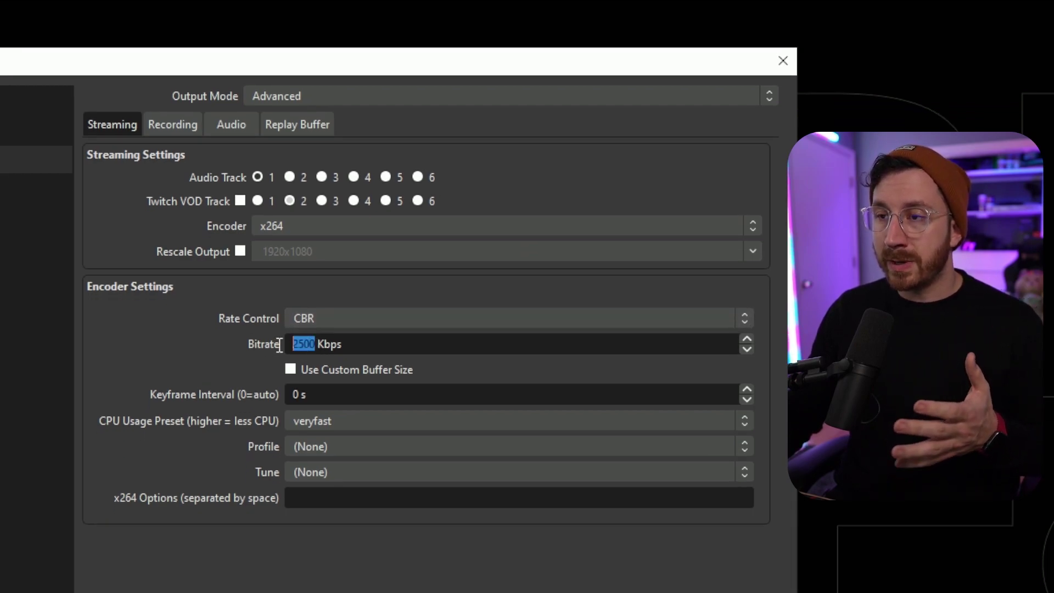
{"action": "type", "text": "6000"}
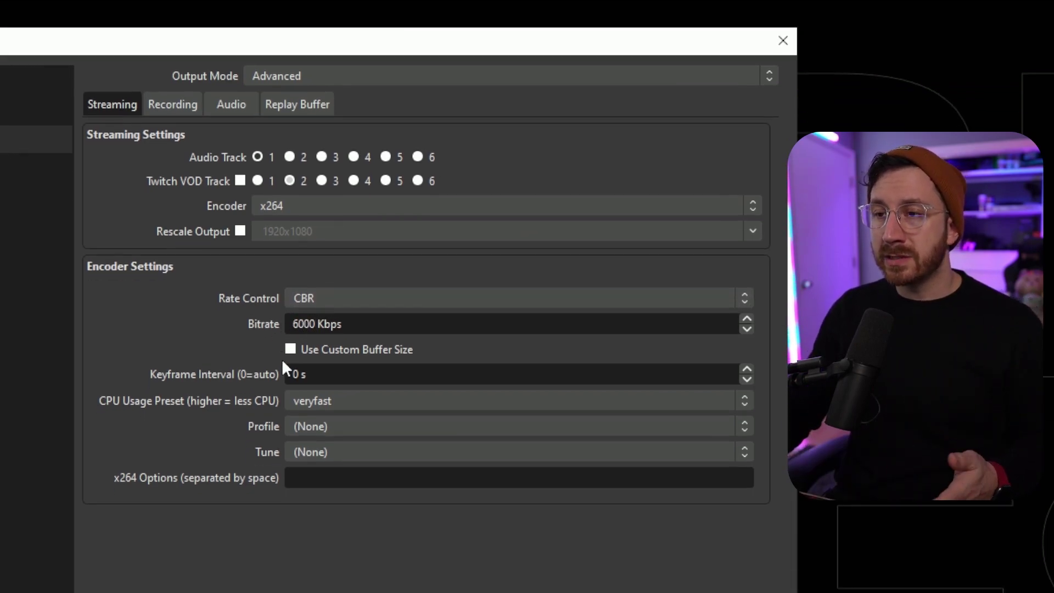
{"action": "double_click", "coordinate": [295, 394]}
{"action": "type", "text": "2"}
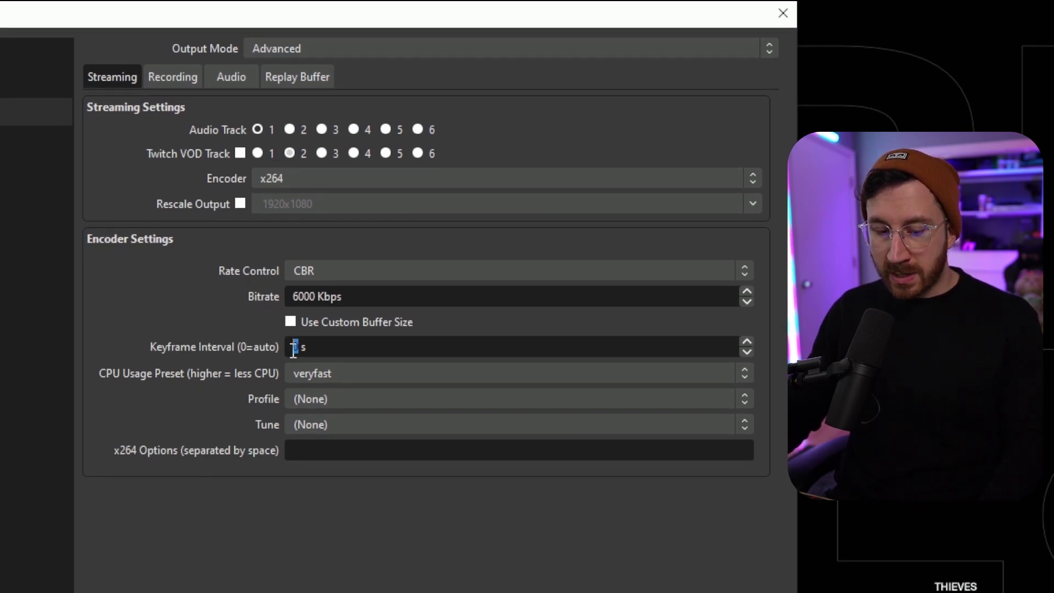
Set x264 CPU preset medium and profile high, then reselect NVIDIA NVENC H.264
{"action": "left_click", "coordinate": [324, 371]}
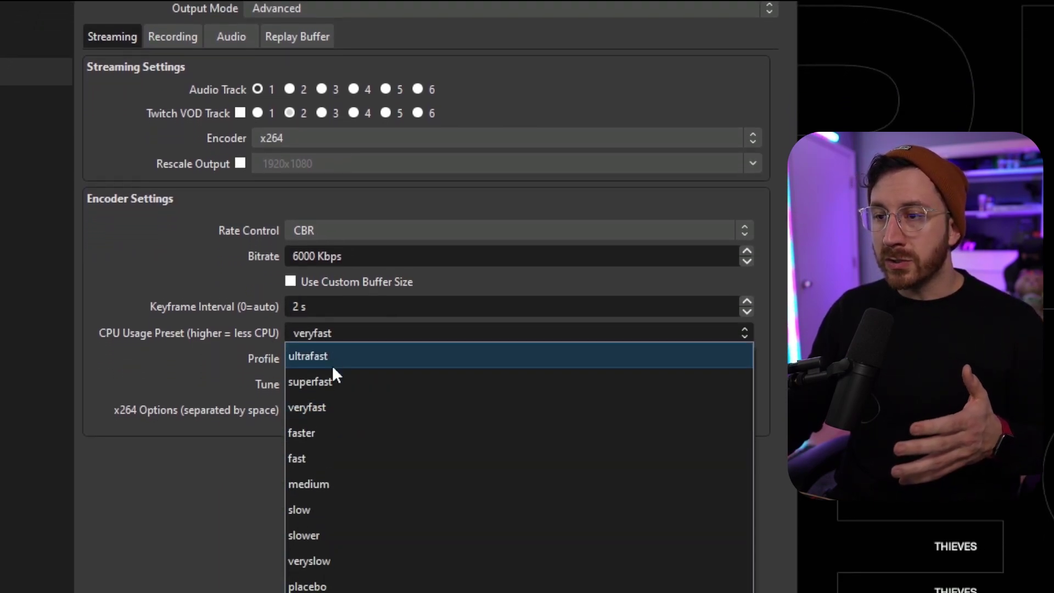
{"action": "left_click", "coordinate": [328, 354]}
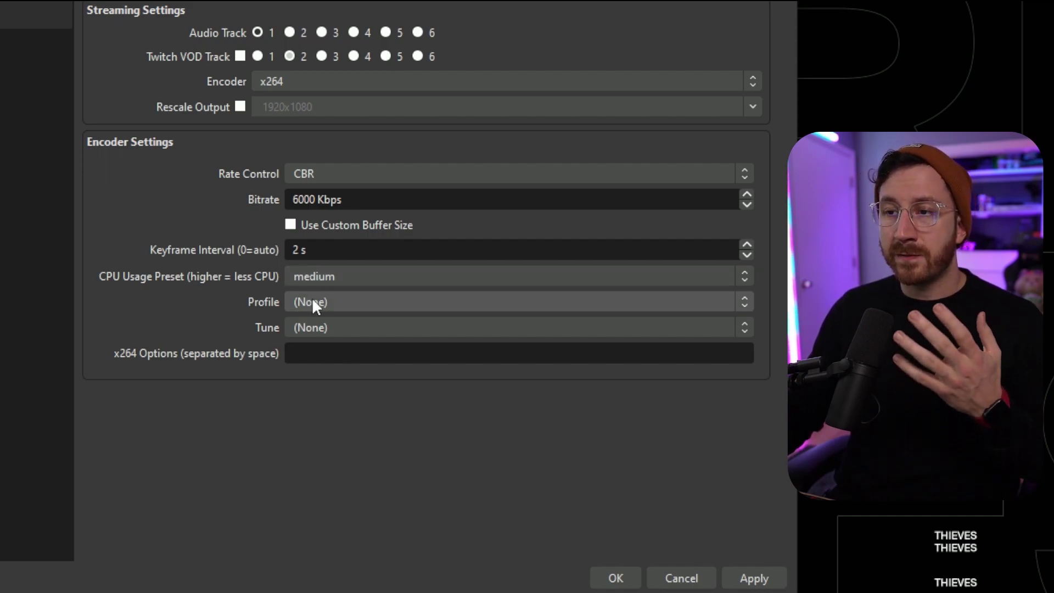
{"action": "left_click", "coordinate": [313, 302]}
{"action": "left_click", "coordinate": [317, 402]}
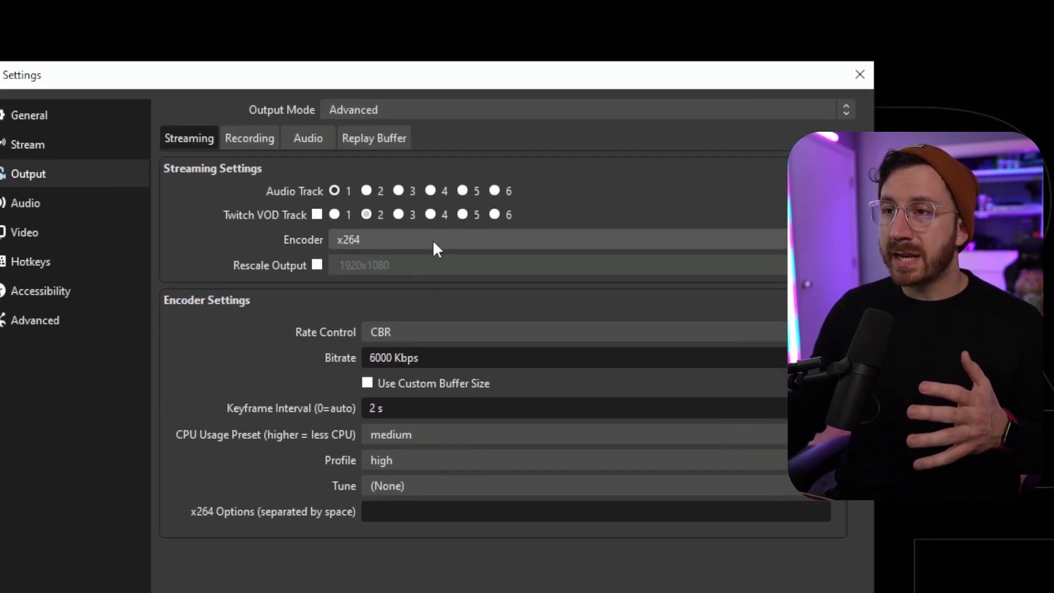
{"action": "left_click", "coordinate": [434, 244]}
{"action": "left_click", "coordinate": [407, 268]}
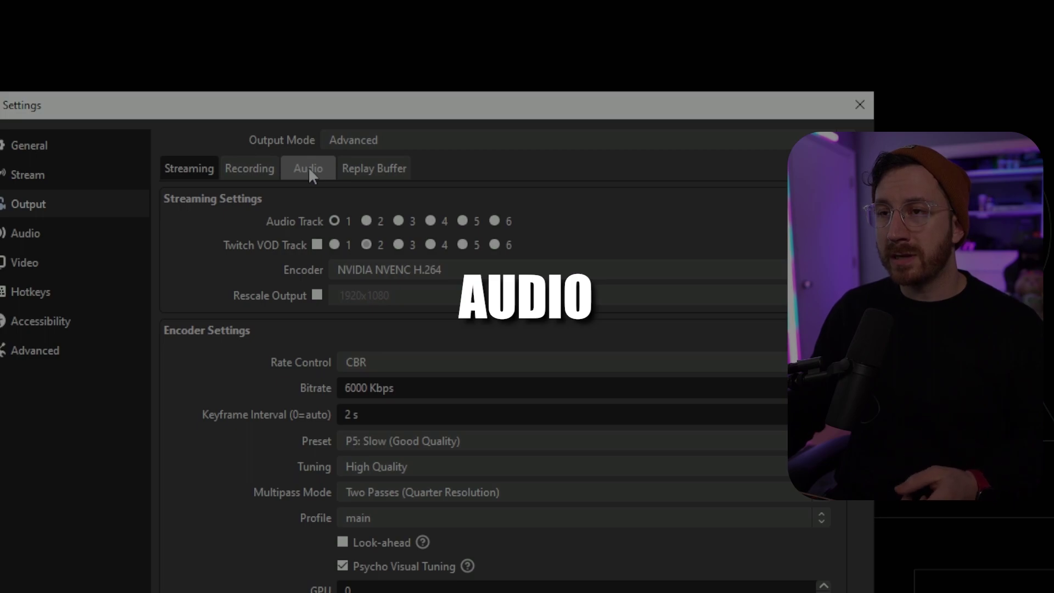
Show the Audio output tab: Track 1 at 320, Tracks 2–5 at 160
{"action": "left_click", "coordinate": [308, 168]}
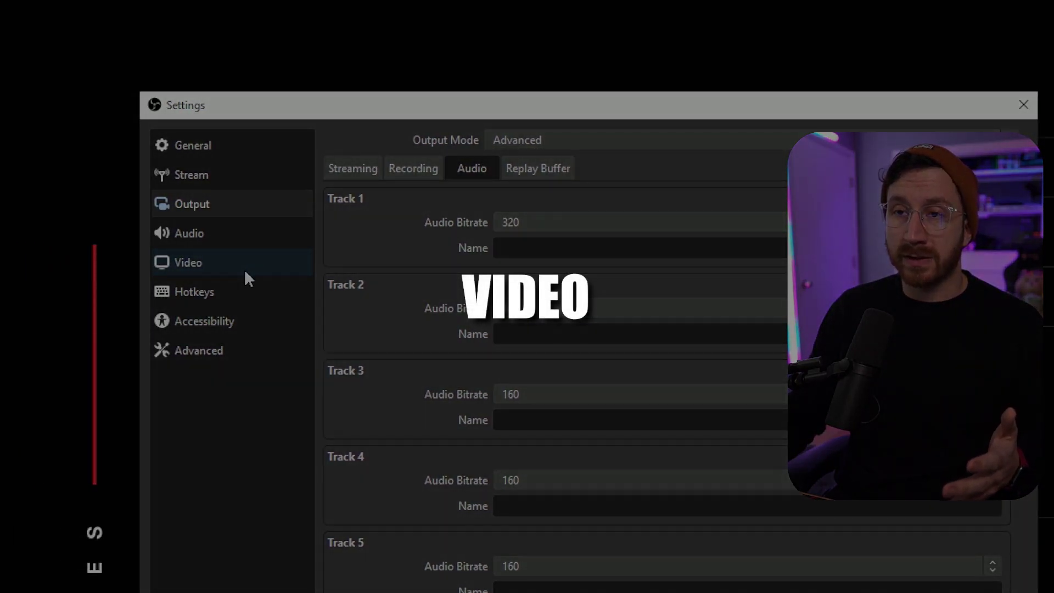
Scale the 1920x1080 canvas to 1280x720 output in Video settings, keeping Bicubic downscaling
{"action": "left_click", "coordinate": [126, 268]}
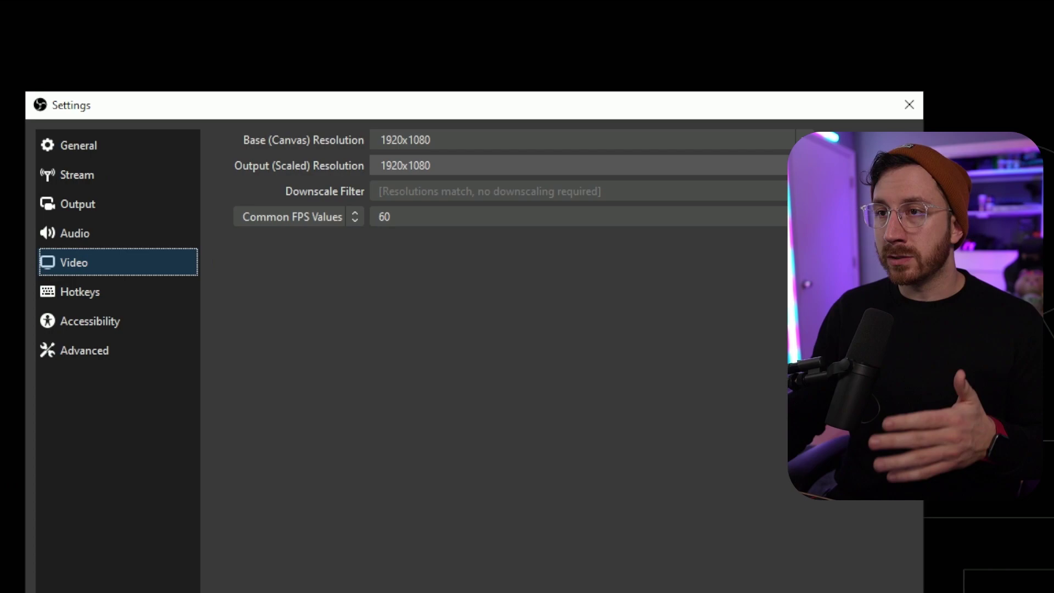
{"action": "left_click", "coordinate": [804, 165]}
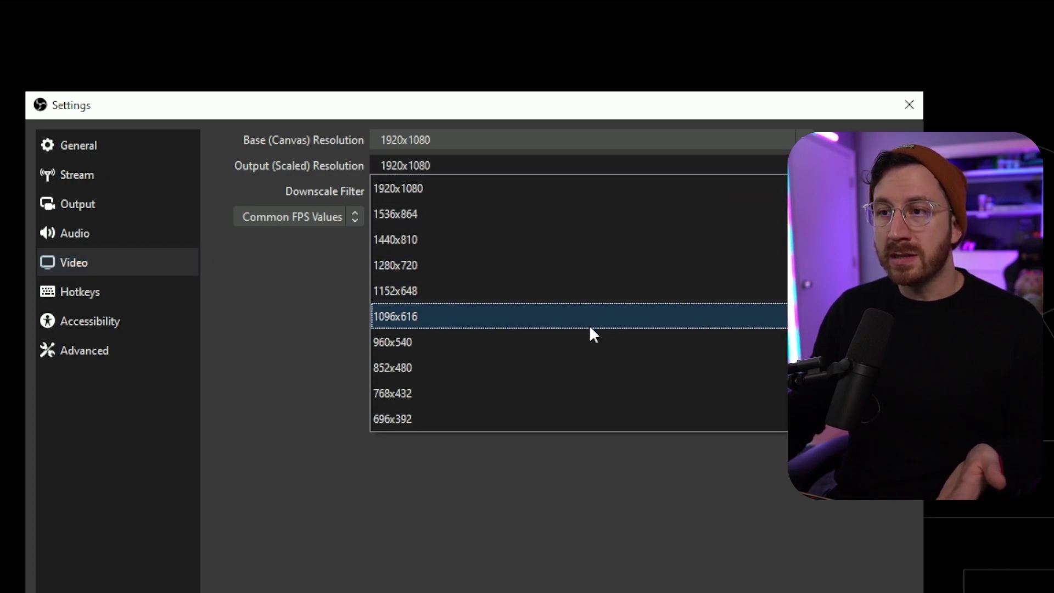
{"action": "left_click", "coordinate": [454, 242]}
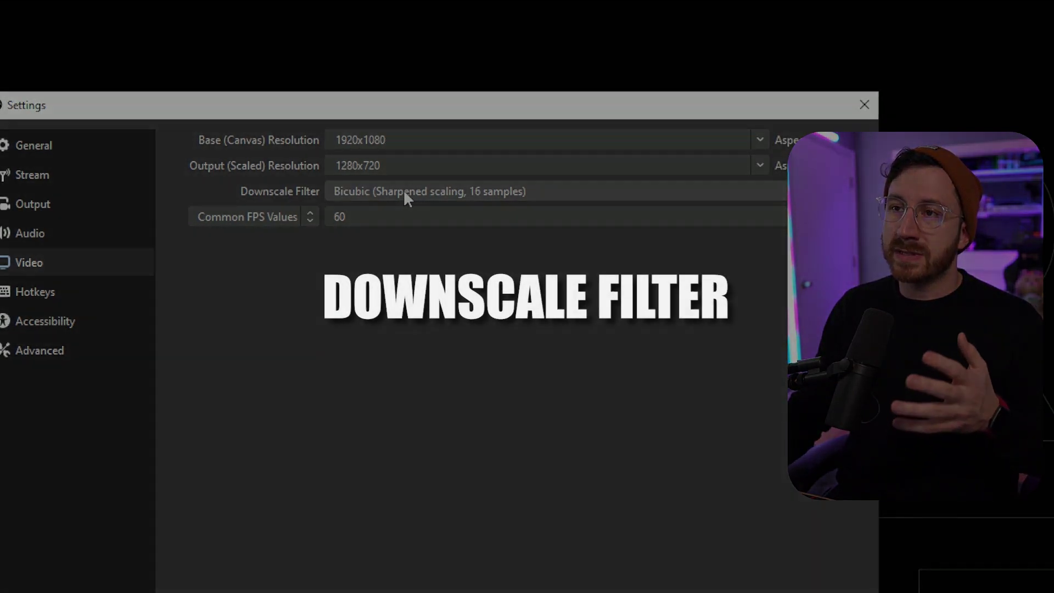
{"action": "left_click", "coordinate": [405, 192]}
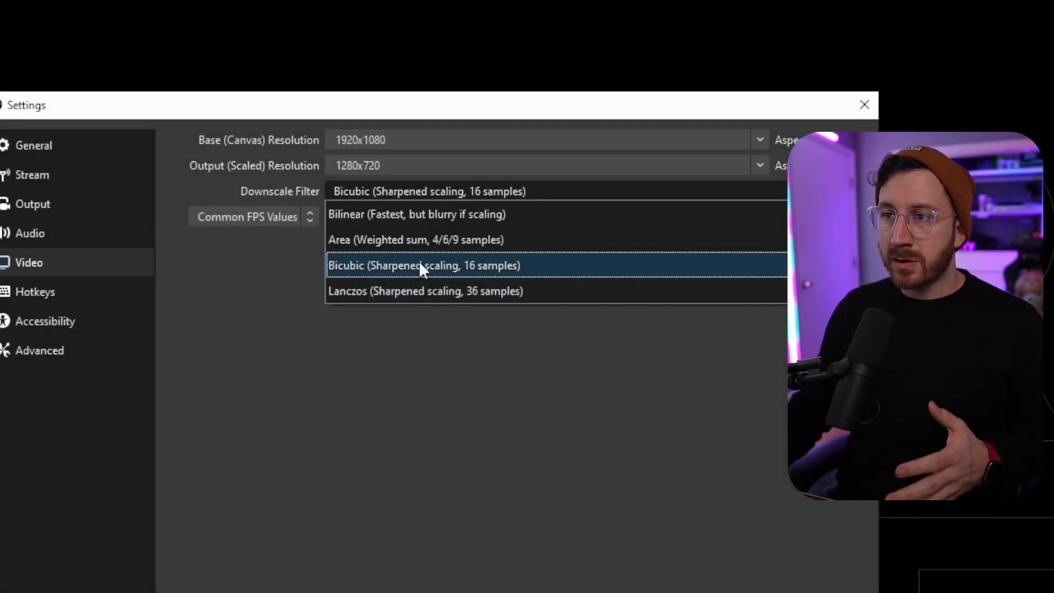
{"action": "left_click", "coordinate": [421, 265]}
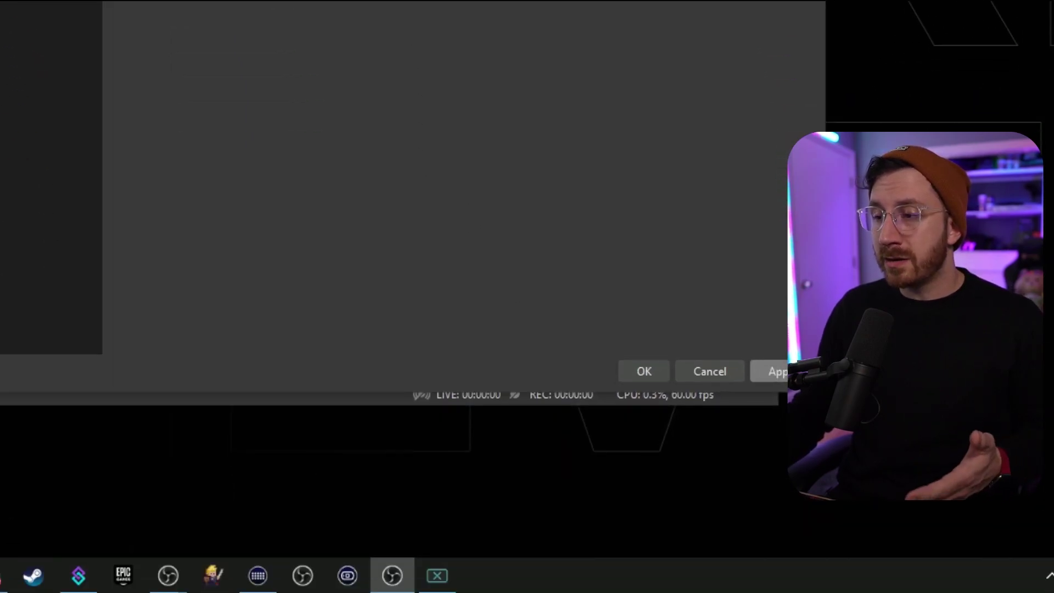
Apply the settings with OK and close the Settings dialog
{"action": "left_click", "coordinate": [650, 372]}
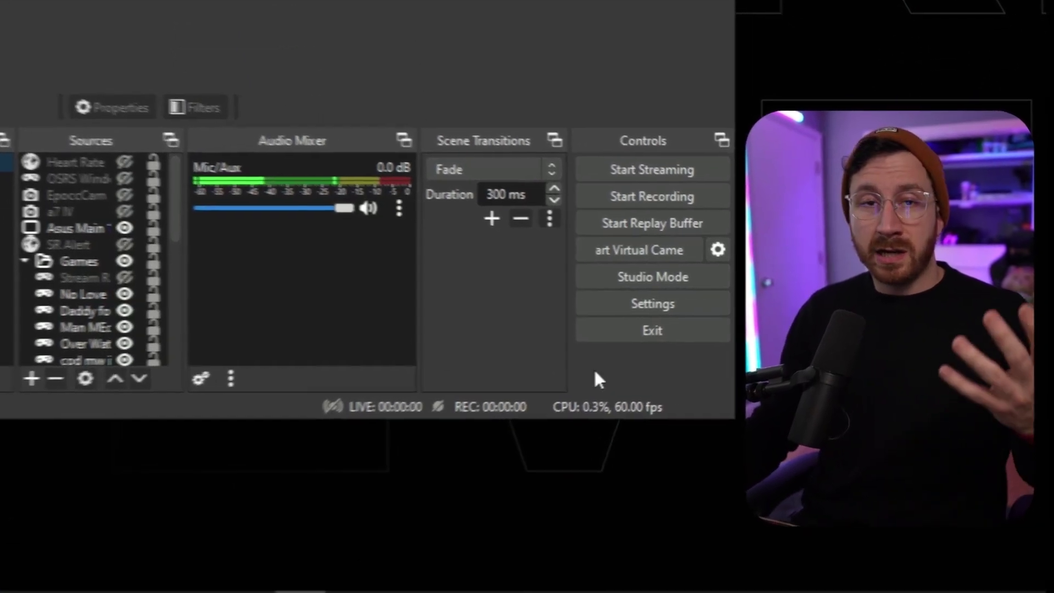